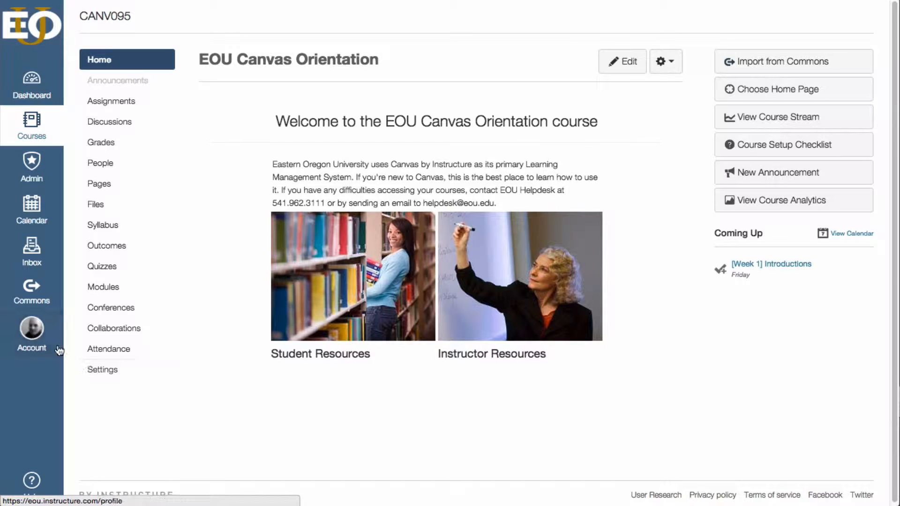
Step: Look over the options in the personal account menu and close it
{"action": "left_click", "coordinate": [31, 330]}
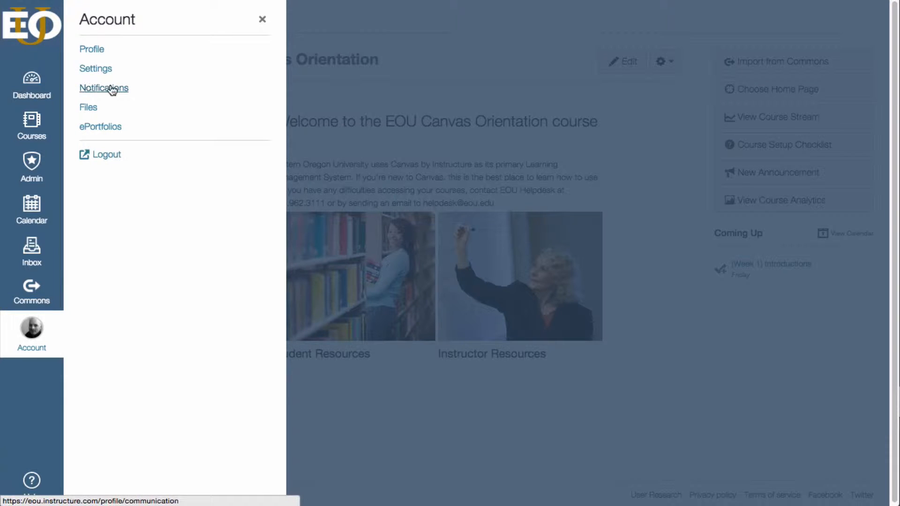
{"action": "left_click", "coordinate": [263, 19]}
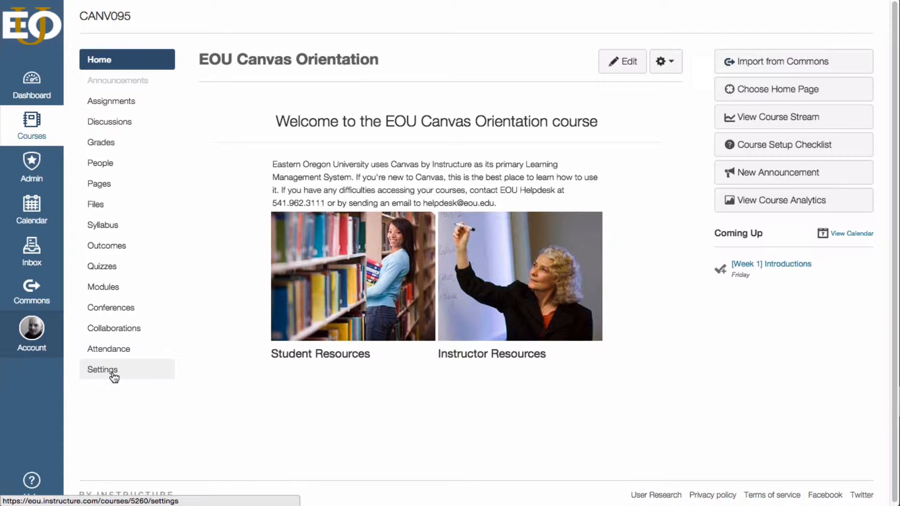
Step: Open the course settings and look over the course details, including the start and end dates
{"action": "left_click", "coordinate": [107, 372]}
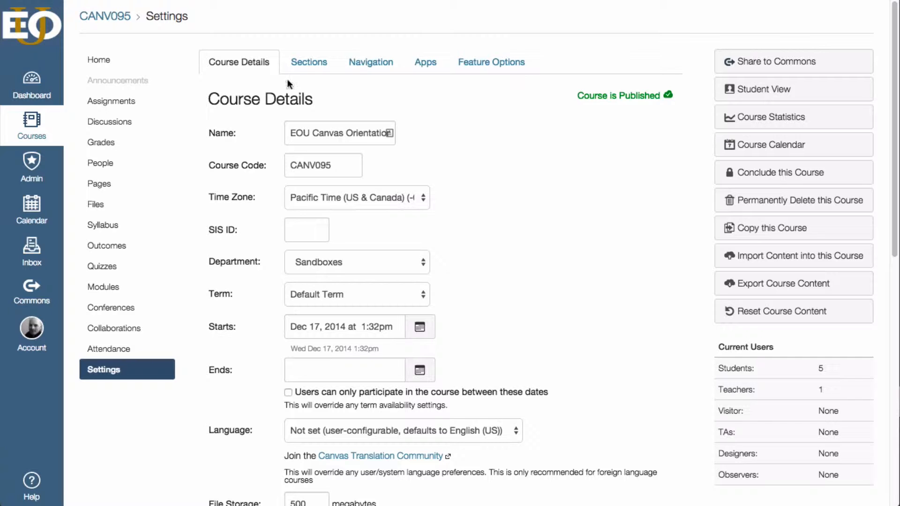
{"action": "mouse_move", "coordinate": [627, 98]}
{"action": "scroll", "coordinate": [426, 103], "scroll_direction": "down", "scroll_amount": 5}
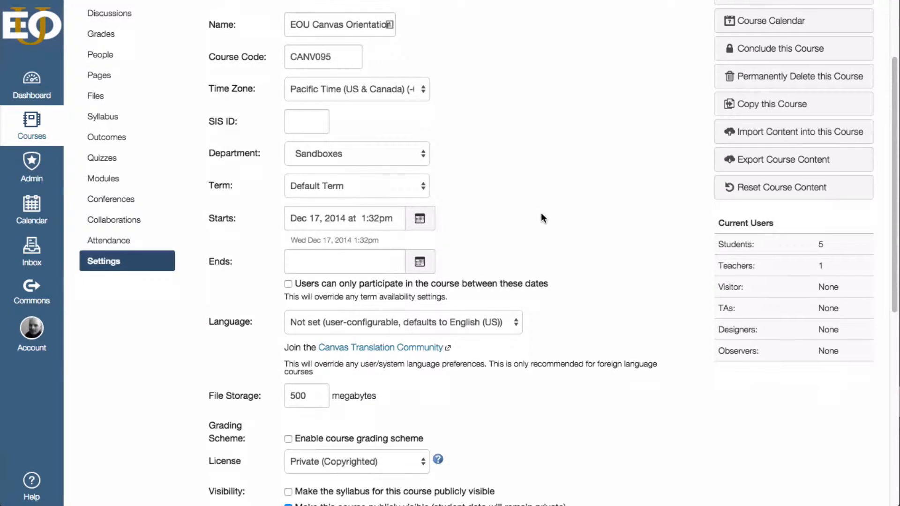
{"action": "scroll", "coordinate": [540, 212], "scroll_direction": "up", "scroll_amount": 1}
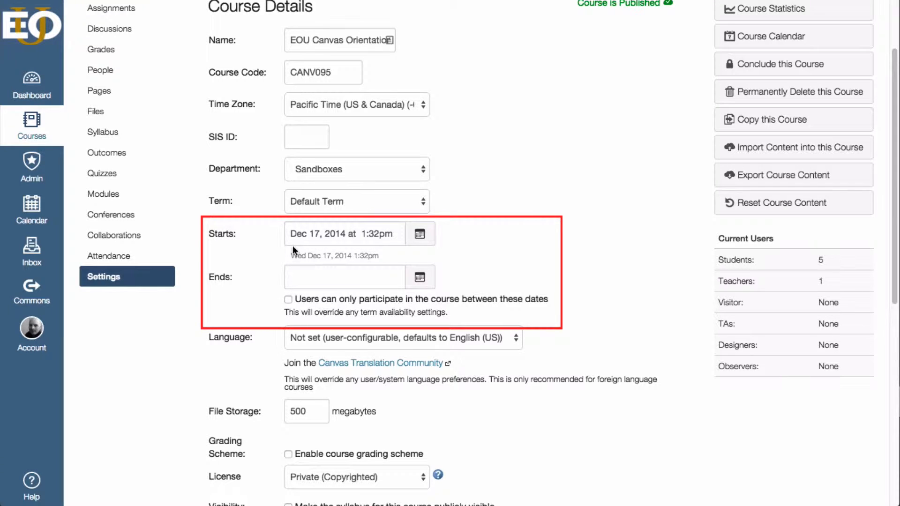
Step: Set the course end date to Nov 26, 2015
{"action": "left_click", "coordinate": [289, 233]}
{"action": "left_click", "coordinate": [302, 273]}
{"action": "left_click", "coordinate": [419, 277]}
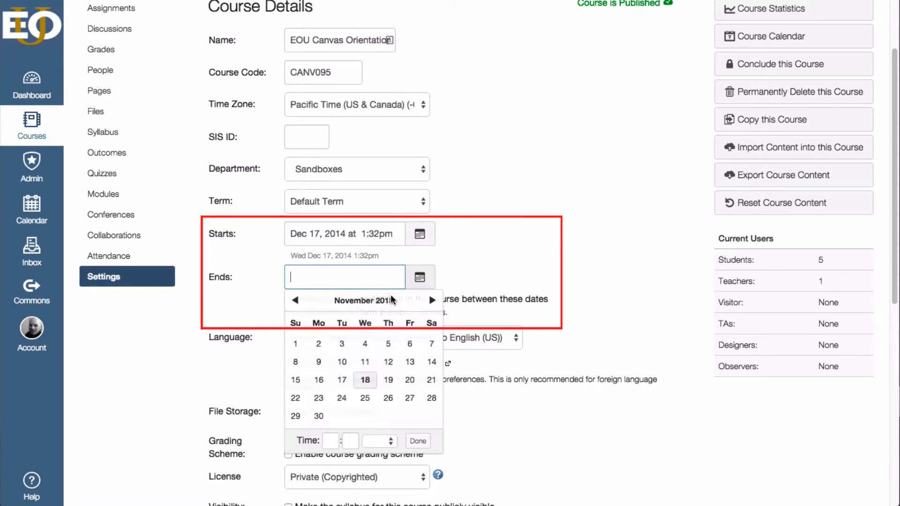
{"action": "left_click", "coordinate": [388, 397]}
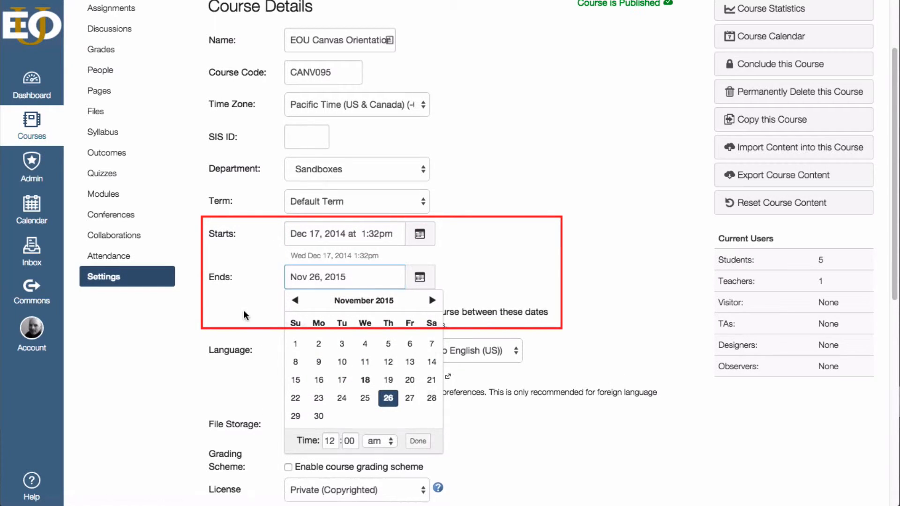
{"action": "left_click", "coordinate": [258, 299]}
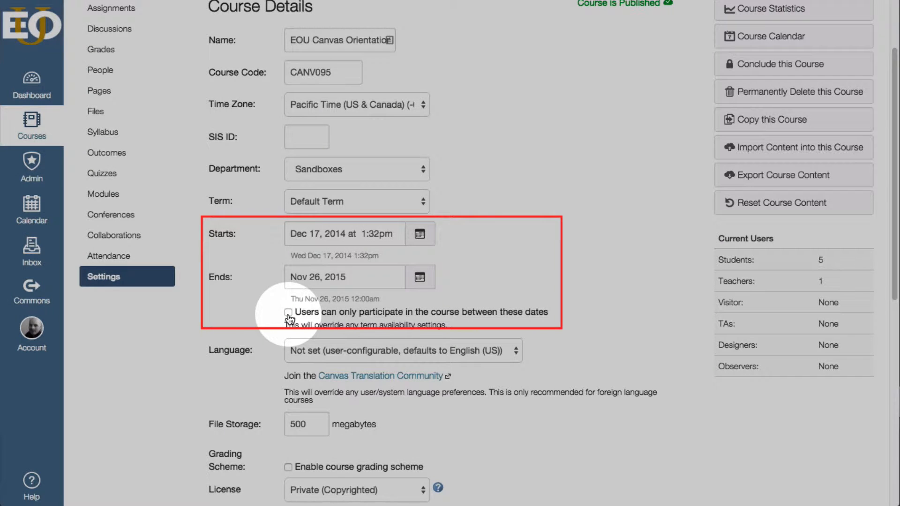
Step: Allow users to participate in the course only between the start and end dates
{"action": "left_click", "coordinate": [288, 312]}
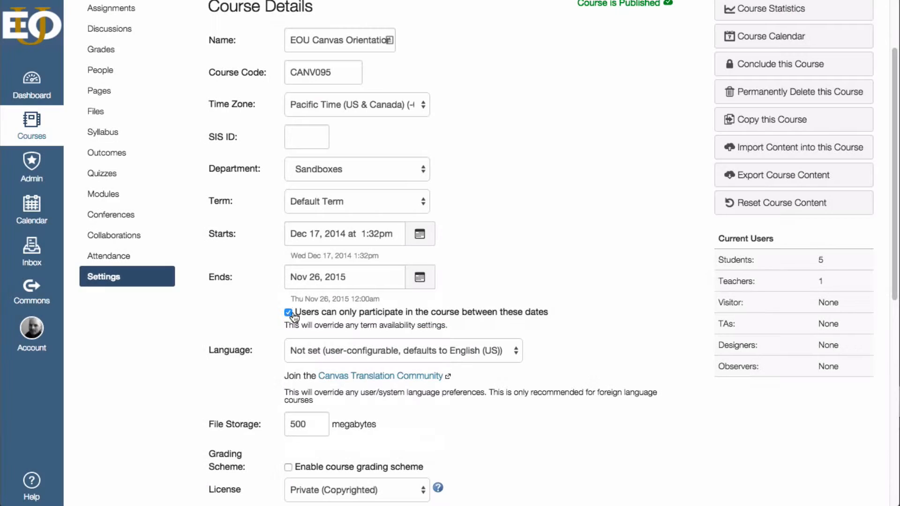
{"action": "left_click_drag", "start_coordinate": [289, 325], "coordinate": [265, 328]}
{"action": "left_click", "coordinate": [455, 326]}
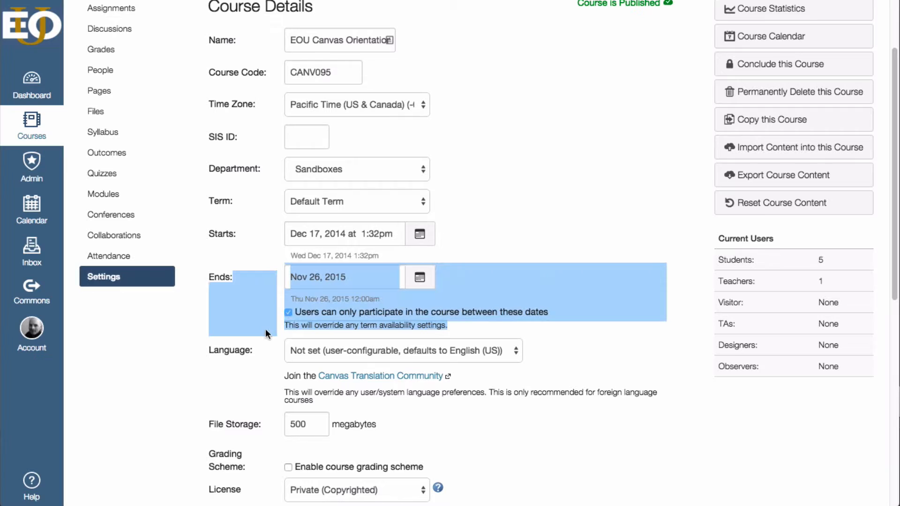
{"action": "left_click", "coordinate": [472, 327]}
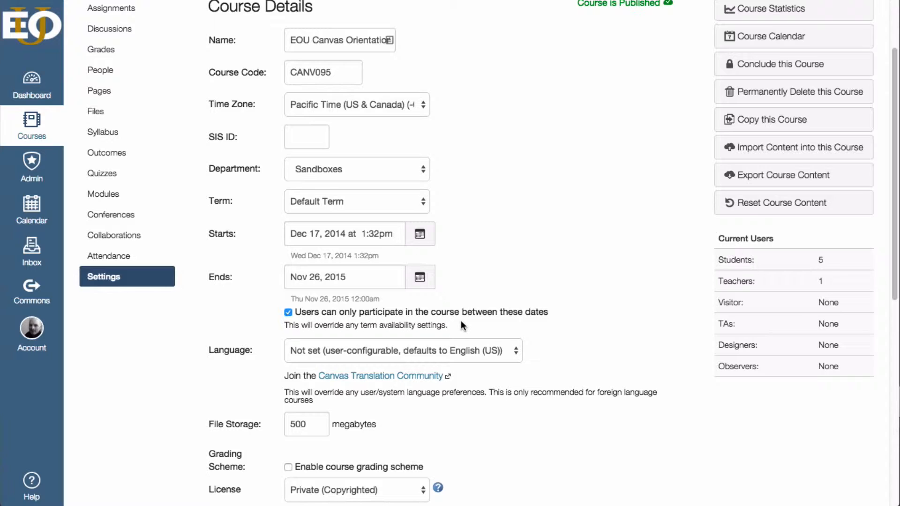
Step: Review the remaining course details, including the visibility and student restriction settings, and expand the additional options
{"action": "scroll", "coordinate": [526, 340], "scroll_direction": "down", "scroll_amount": 1}
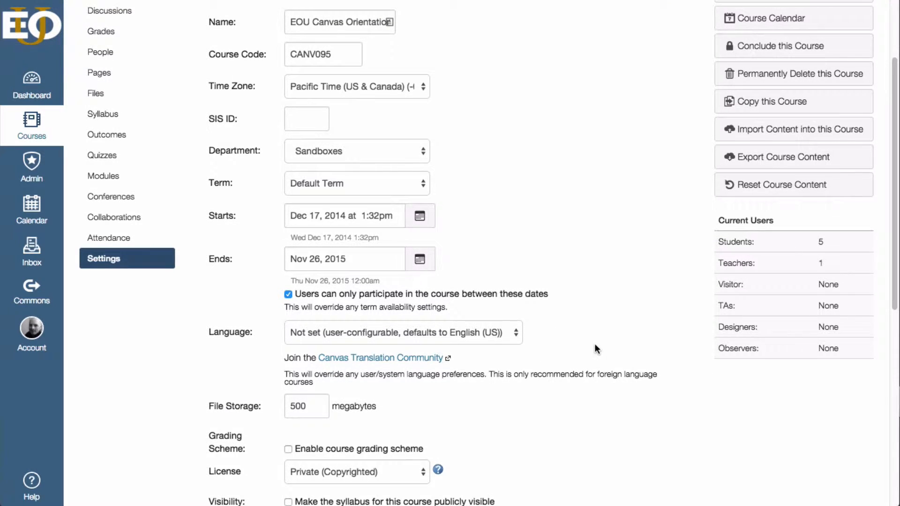
{"action": "scroll", "coordinate": [594, 344], "scroll_direction": "down", "scroll_amount": 2}
{"action": "scroll", "coordinate": [594, 344], "scroll_direction": "down", "scroll_amount": 10}
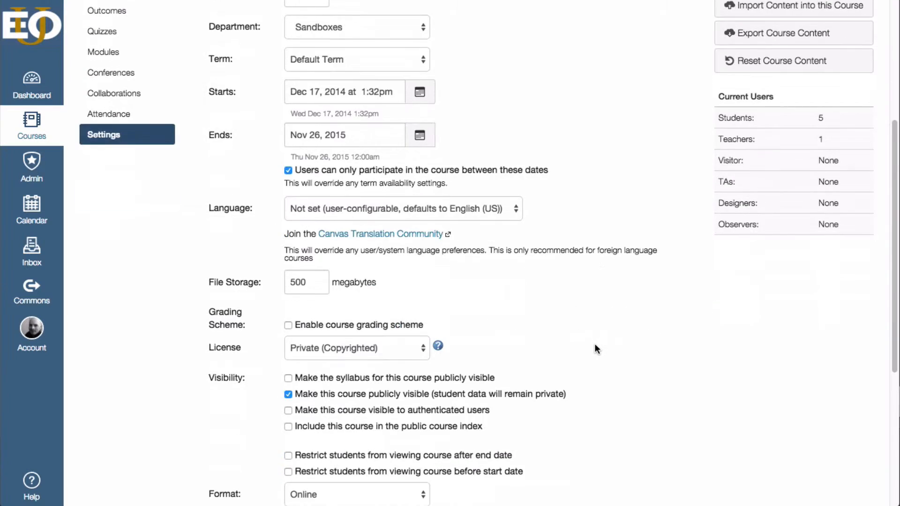
{"action": "scroll", "coordinate": [594, 349], "scroll_direction": "down", "scroll_amount": 4}
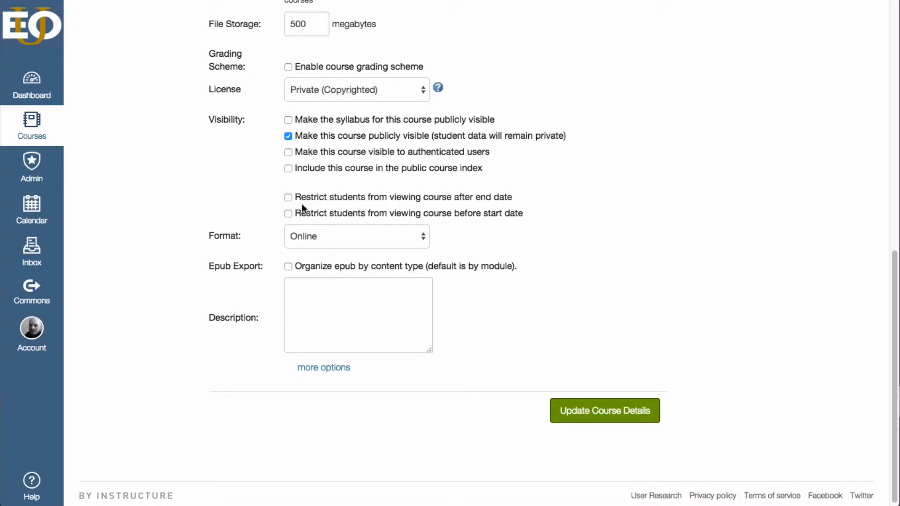
{"action": "left_click", "coordinate": [320, 373]}
{"action": "scroll", "coordinate": [500, 315], "scroll_direction": "down", "scroll_amount": 5}
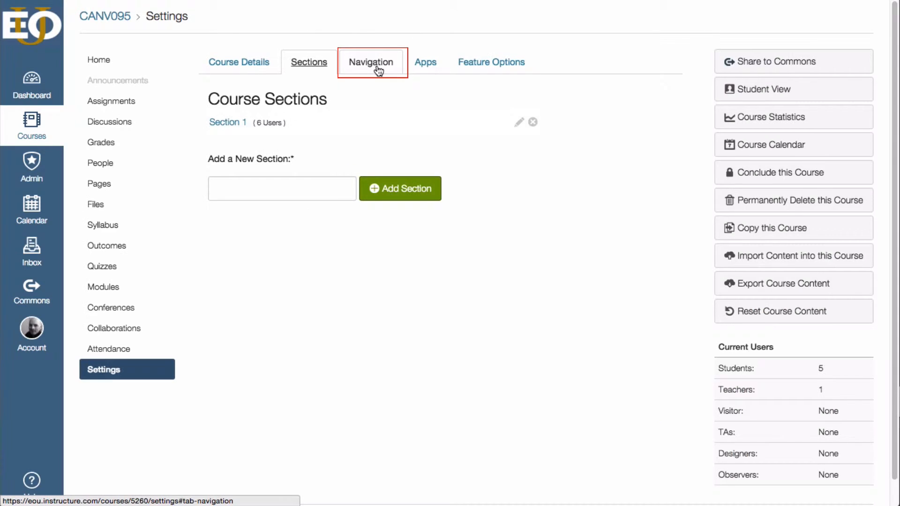
Step: Open the course navigation settings and examine the item order and the items hidden from students
{"action": "left_click", "coordinate": [378, 69]}
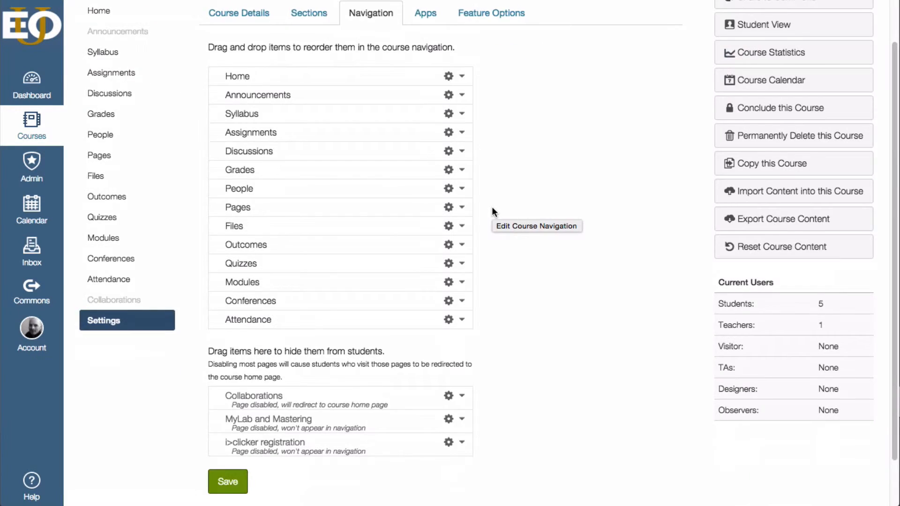
{"action": "scroll", "coordinate": [491, 207], "scroll_direction": "up", "scroll_amount": 2}
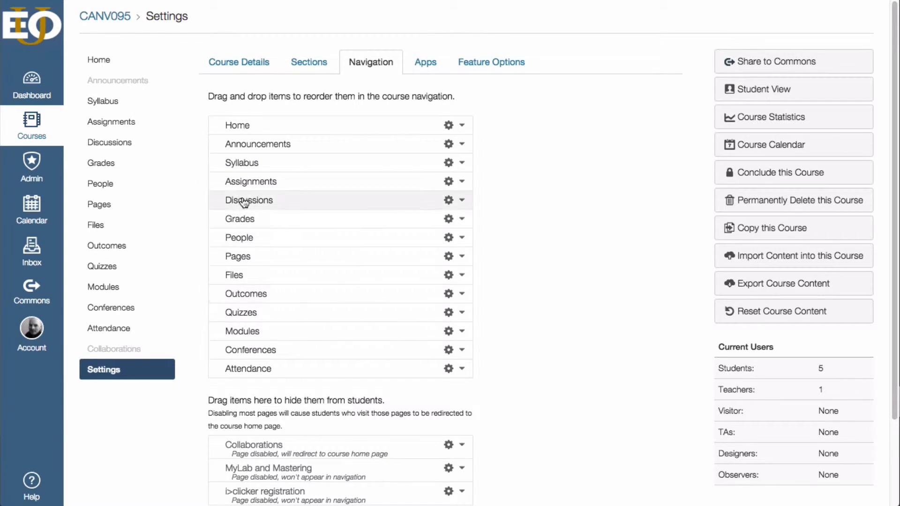
{"action": "scroll", "coordinate": [187, 323], "scroll_direction": "down", "scroll_amount": 1}
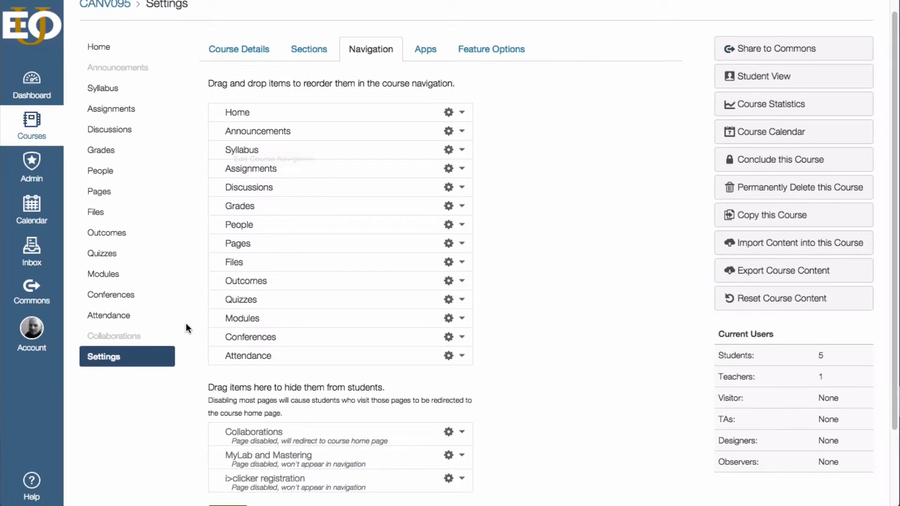
{"action": "scroll", "coordinate": [186, 324], "scroll_direction": "up", "scroll_amount": 1}
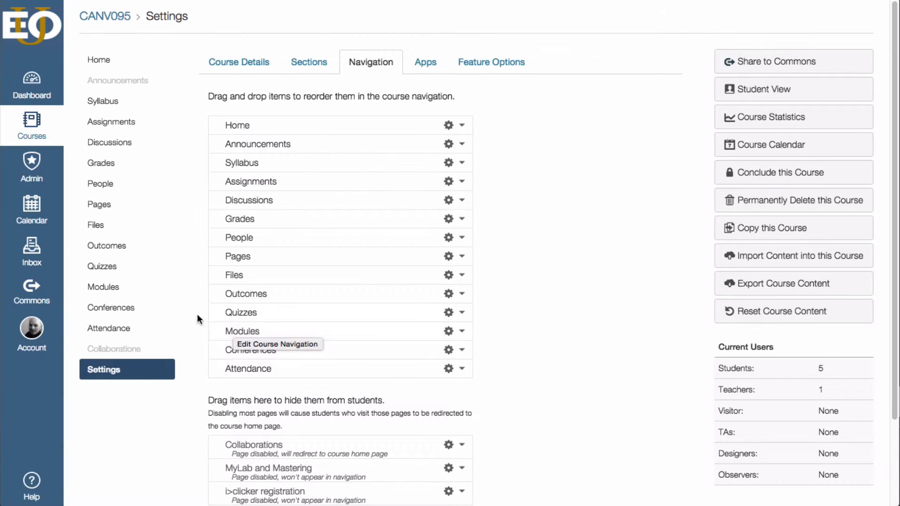
{"action": "scroll", "coordinate": [233, 270], "scroll_direction": "down", "scroll_amount": 3}
{"action": "scroll", "coordinate": [209, 313], "scroll_direction": "up", "scroll_amount": 1}
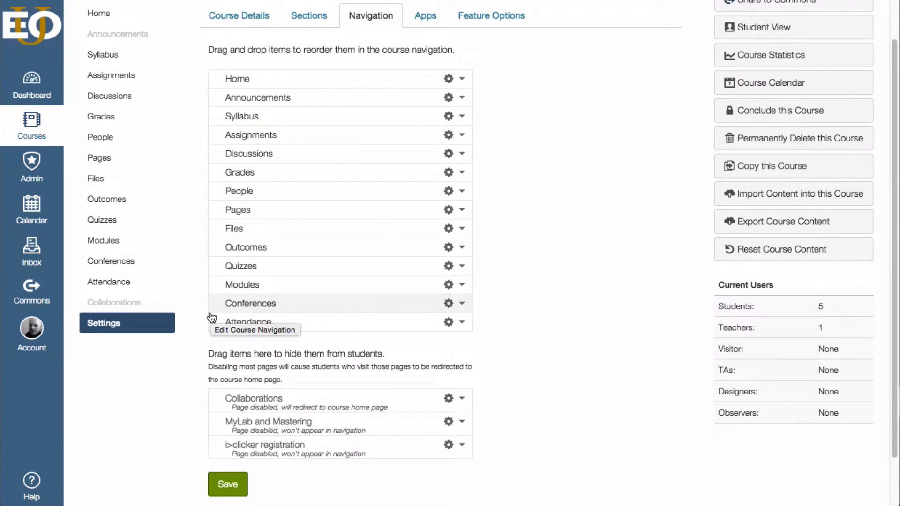
Step: Hide Conferences, Quizzes, Files, Pages, Discussions and Assignments from students in the course navigation
{"action": "left_click_drag", "start_coordinate": [246, 307], "coordinate": [246, 378]}
{"action": "left_click_drag", "start_coordinate": [249, 281], "coordinate": [261, 375]}
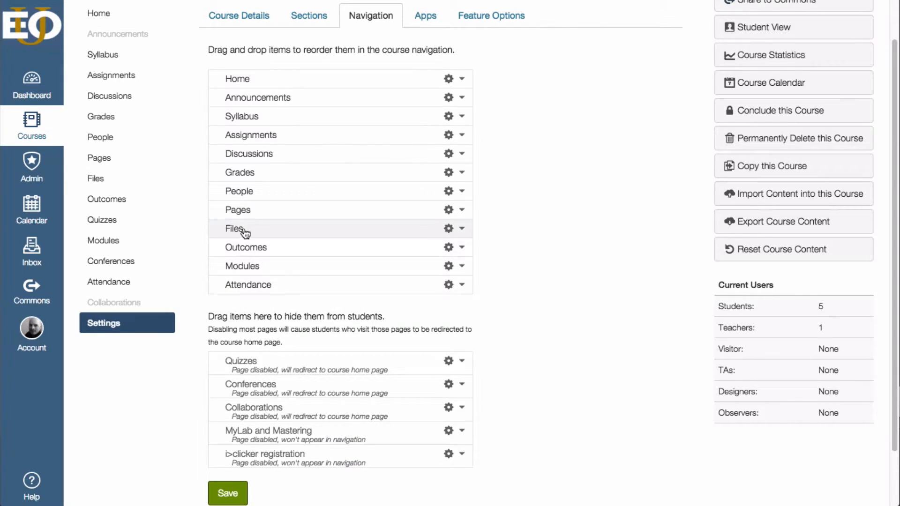
{"action": "left_click_drag", "start_coordinate": [245, 227], "coordinate": [261, 299]}
{"action": "left_click_drag", "start_coordinate": [246, 213], "coordinate": [260, 327]}
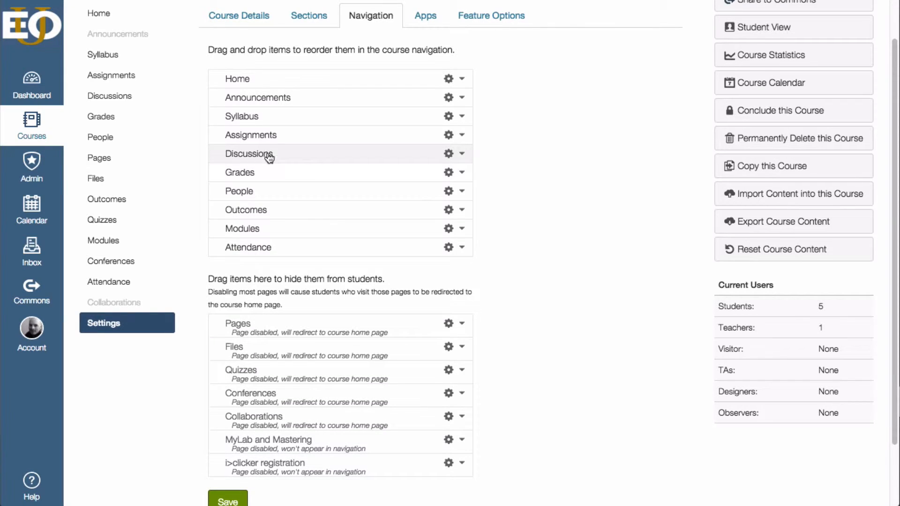
{"action": "left_click_drag", "start_coordinate": [267, 153], "coordinate": [274, 319]}
{"action": "left_click_drag", "start_coordinate": [265, 137], "coordinate": [275, 320]}
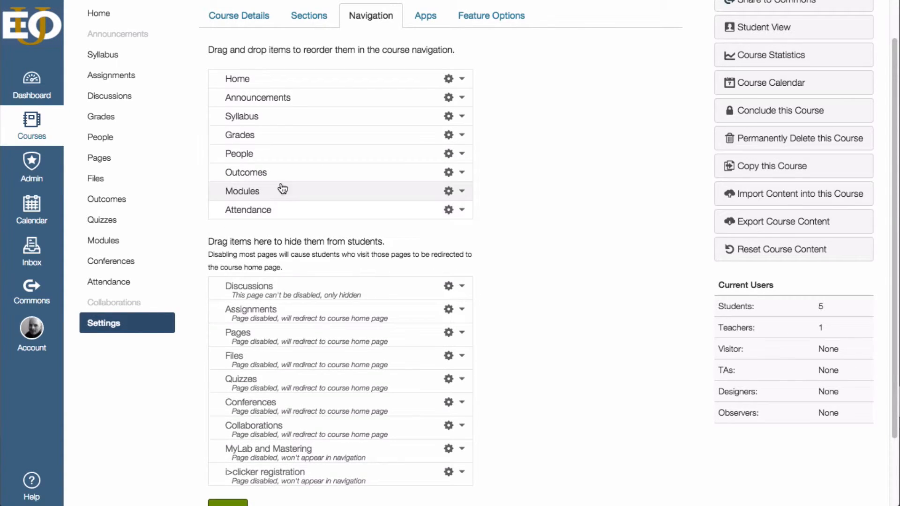
Step: Move Modules directly below Announcements in the course navigation
{"action": "scroll", "coordinate": [328, 237], "scroll_direction": "up", "scroll_amount": 1}
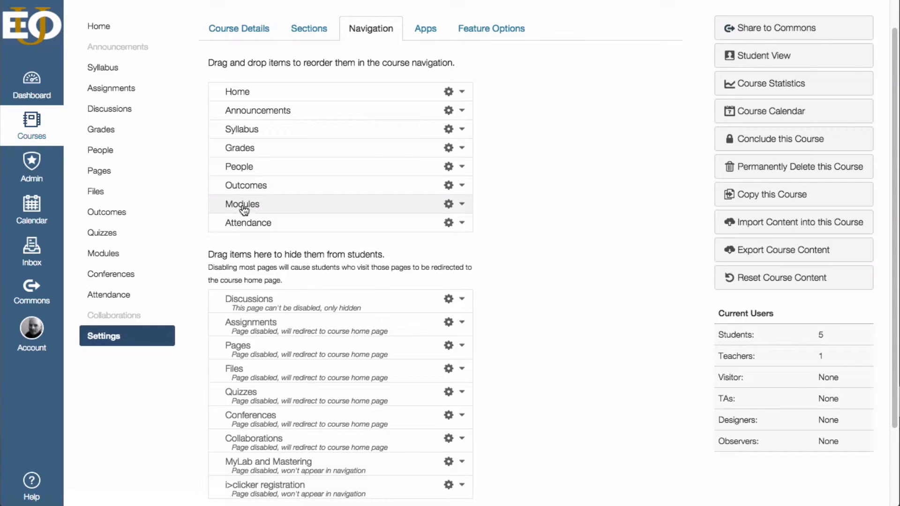
{"action": "left_click_drag", "start_coordinate": [241, 203], "coordinate": [244, 132]}
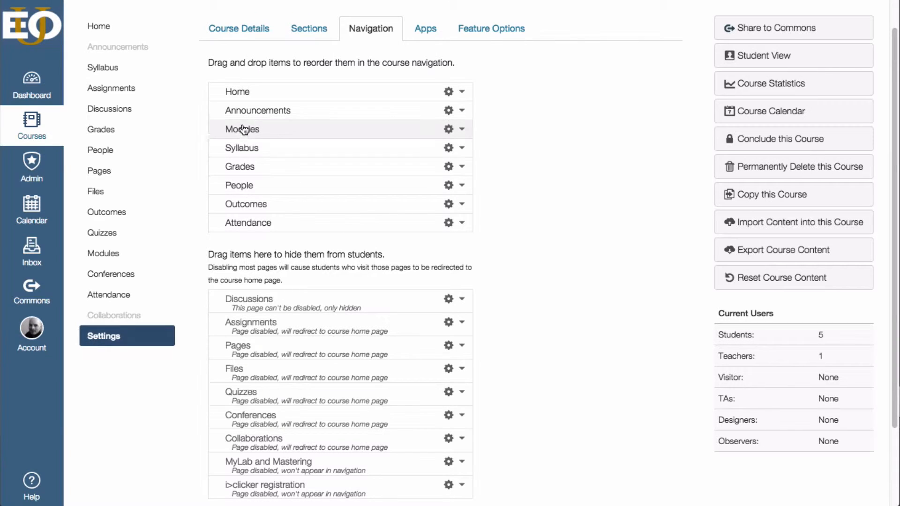
Step: Hide Outcomes and Attendance from students and save the course navigation changes
{"action": "scroll", "coordinate": [525, 226], "scroll_direction": "up", "scroll_amount": 1}
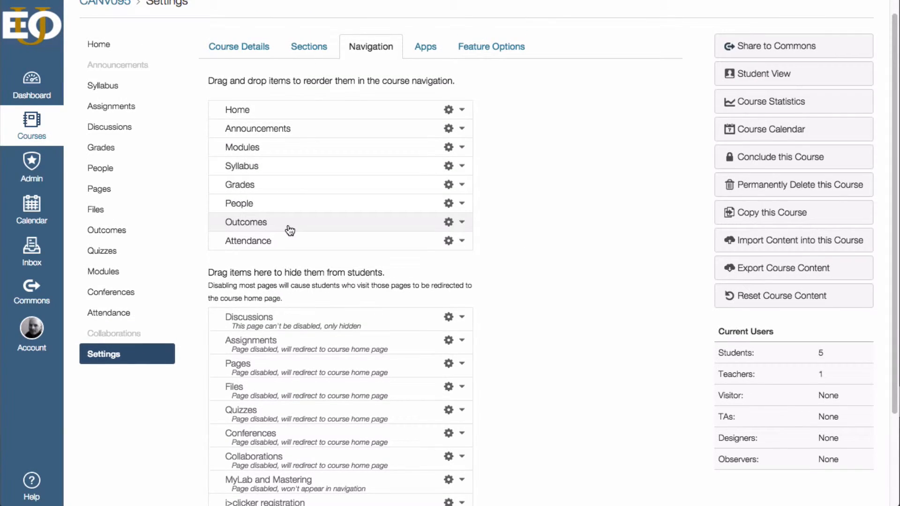
{"action": "left_click_drag", "start_coordinate": [251, 226], "coordinate": [249, 305]}
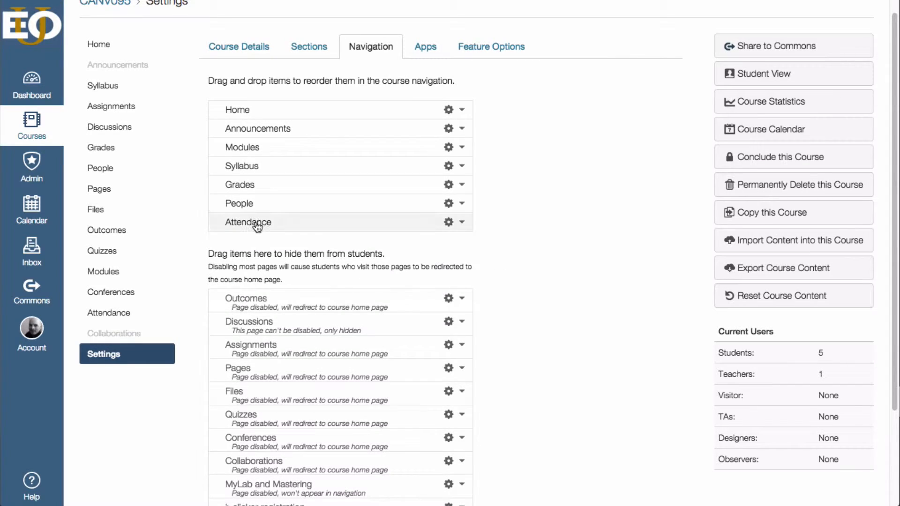
{"action": "left_click_drag", "start_coordinate": [258, 225], "coordinate": [253, 281]}
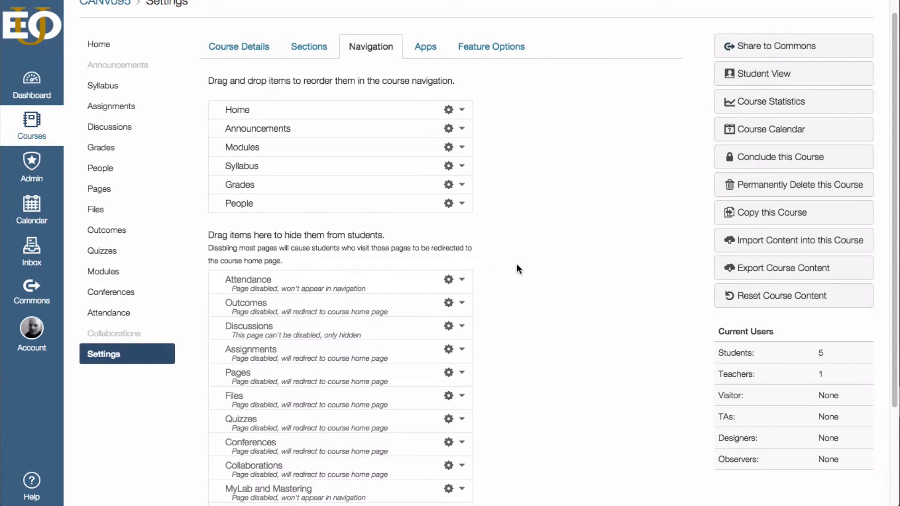
{"action": "scroll", "coordinate": [516, 263], "scroll_direction": "down", "scroll_amount": 3}
{"action": "left_click", "coordinate": [228, 428]}
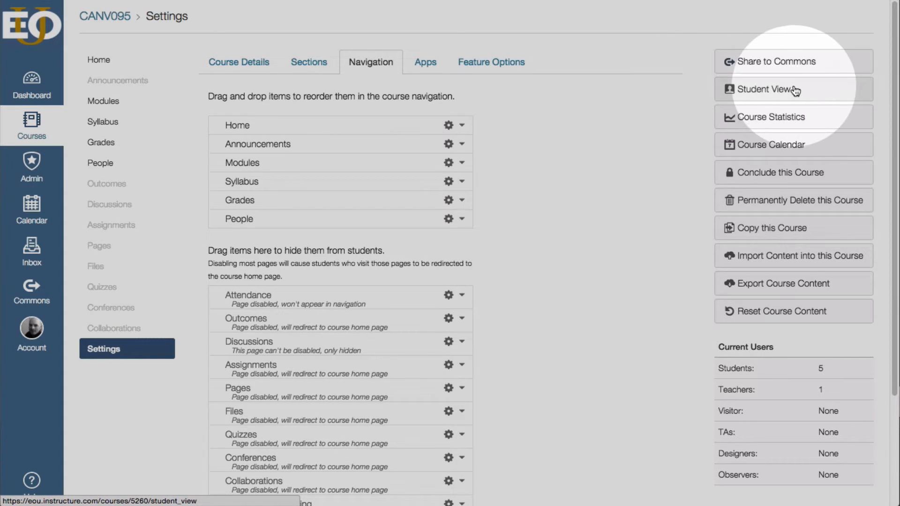
Step: Preview the course in student view, leave the preview and return to the course settings
{"action": "left_click", "coordinate": [759, 89]}
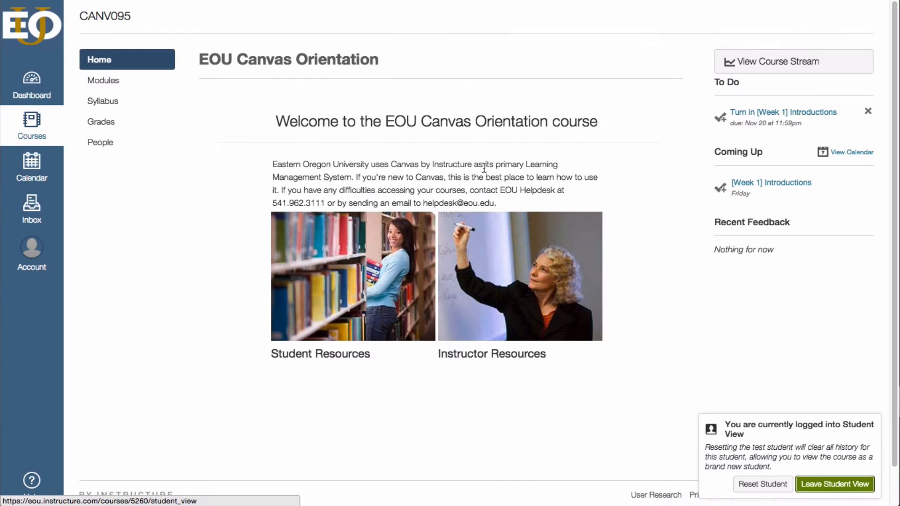
{"action": "left_click", "coordinate": [839, 484]}
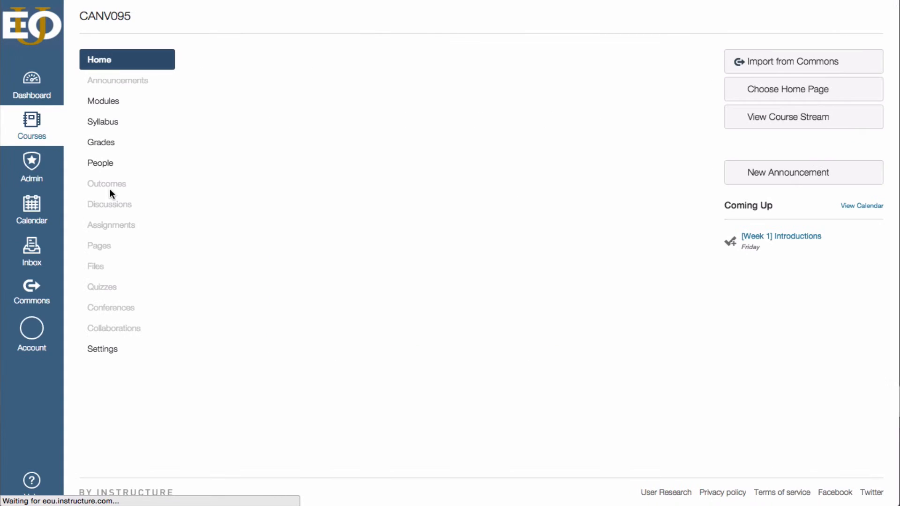
{"action": "left_click", "coordinate": [94, 352]}
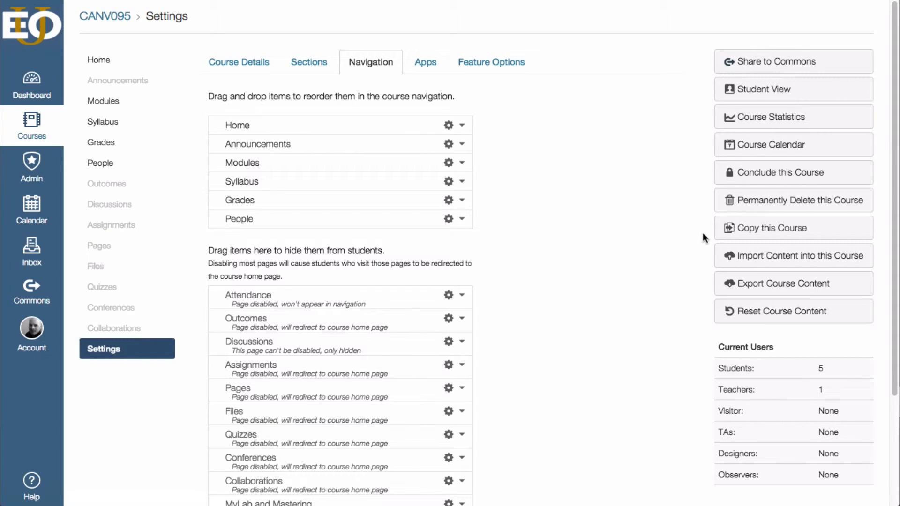
Step: Set up a content import that copies the instructor's sandbox Canvas course, limited to specific content
{"action": "left_click", "coordinate": [744, 258]}
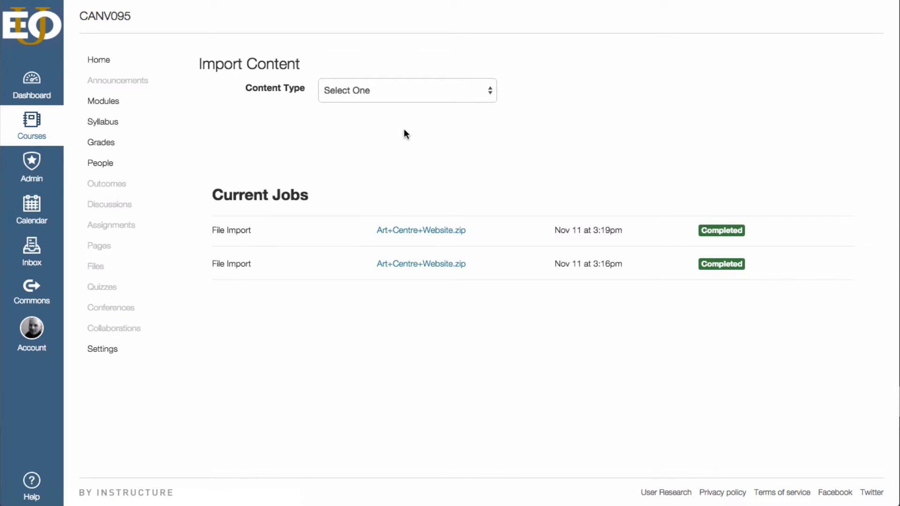
{"action": "left_click", "coordinate": [447, 89]}
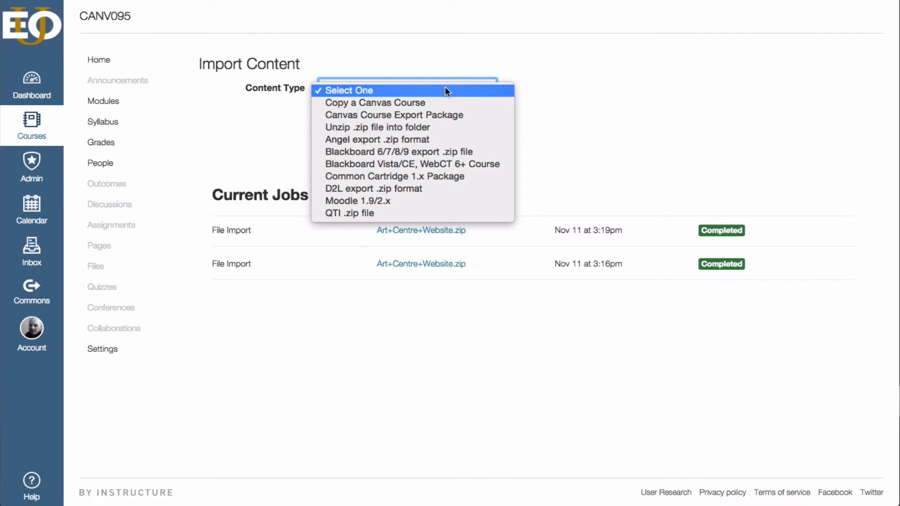
{"action": "left_click", "coordinate": [423, 102]}
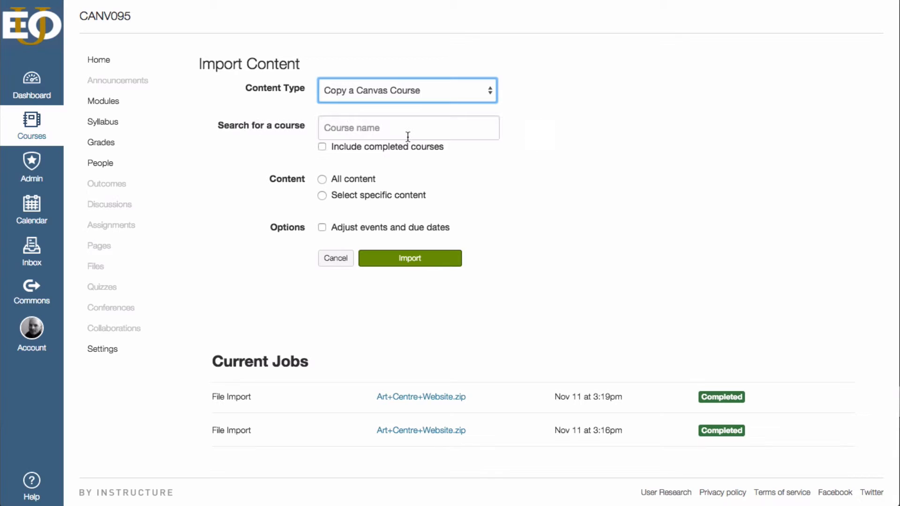
{"action": "left_click", "coordinate": [404, 133]}
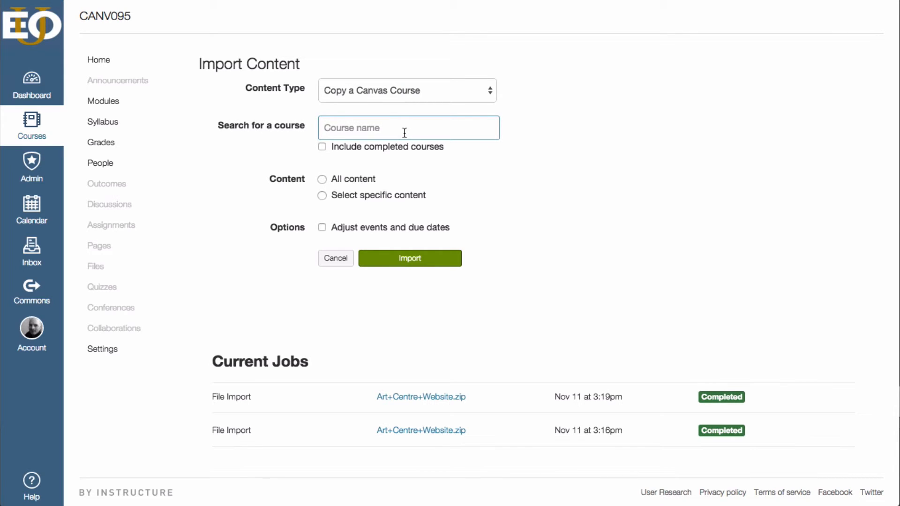
{"action": "type", "text": "James' Sandbox"}
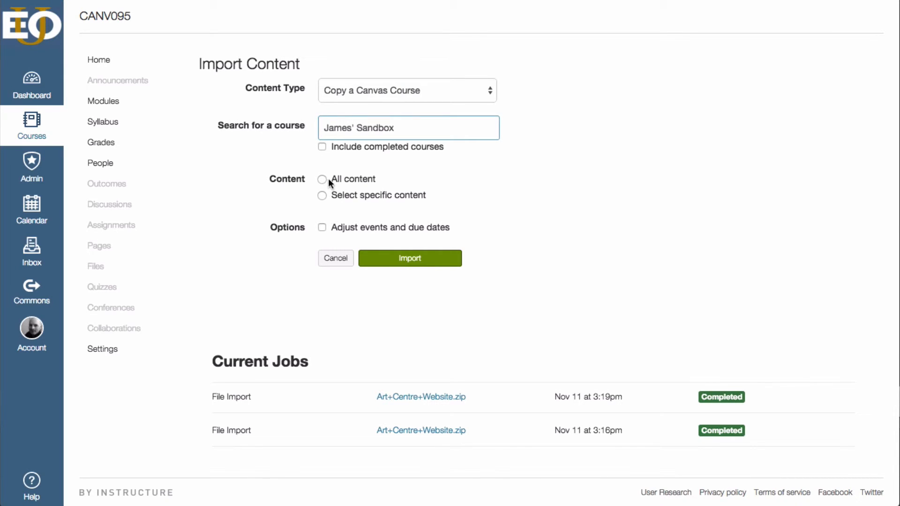
{"action": "left_click", "coordinate": [322, 179]}
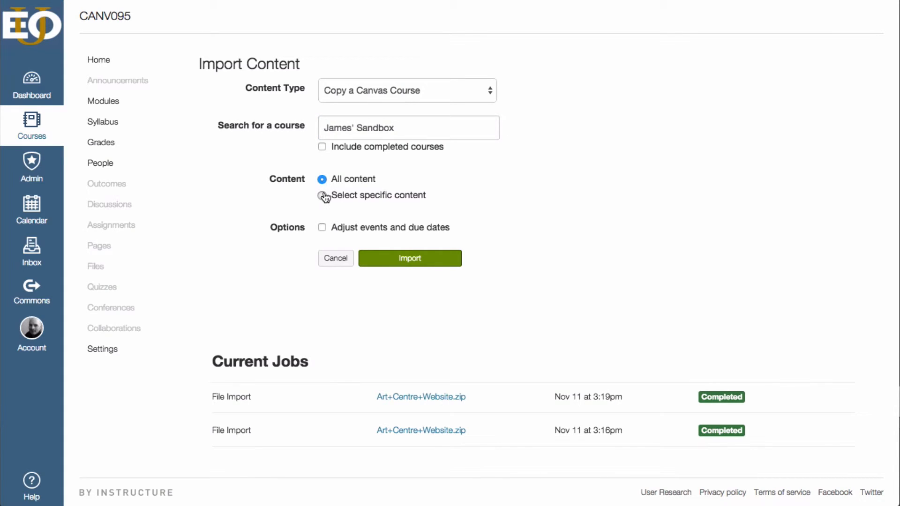
{"action": "left_click", "coordinate": [322, 195]}
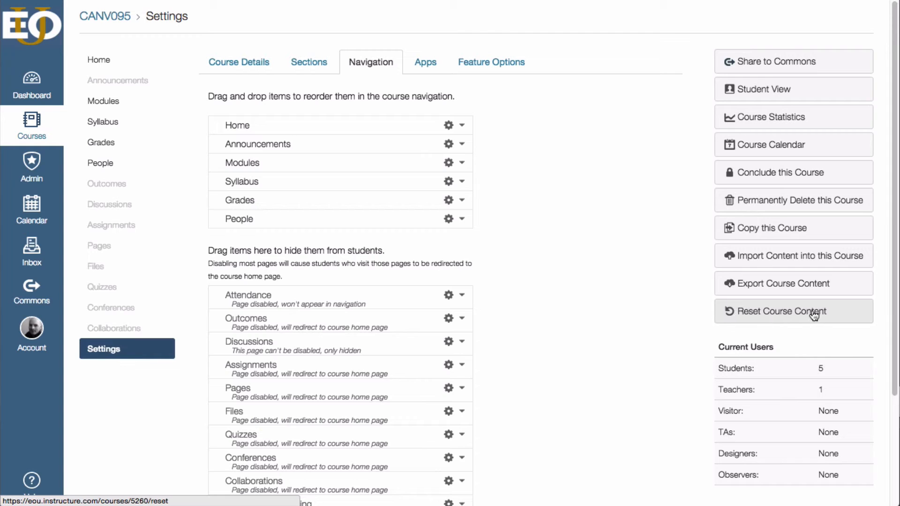
Step: Request a reset of the course content to bring up its confirmation
{"action": "left_click", "coordinate": [787, 317]}
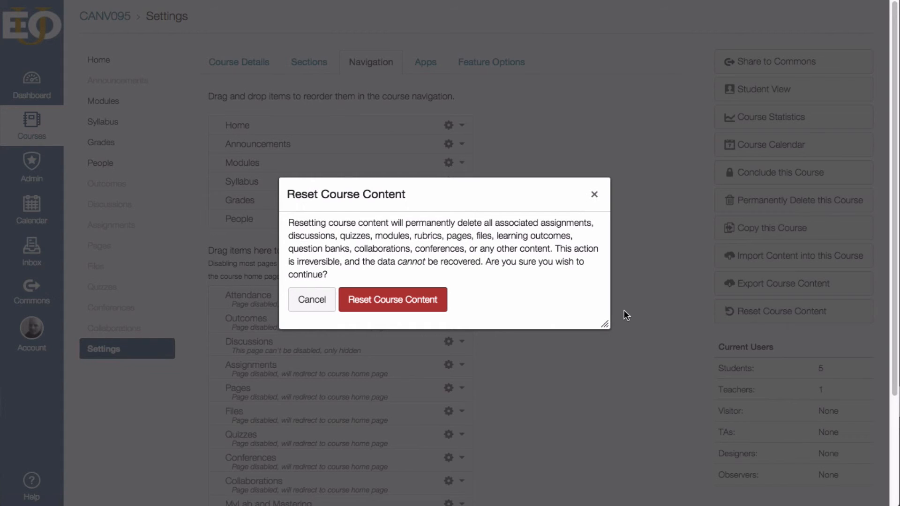